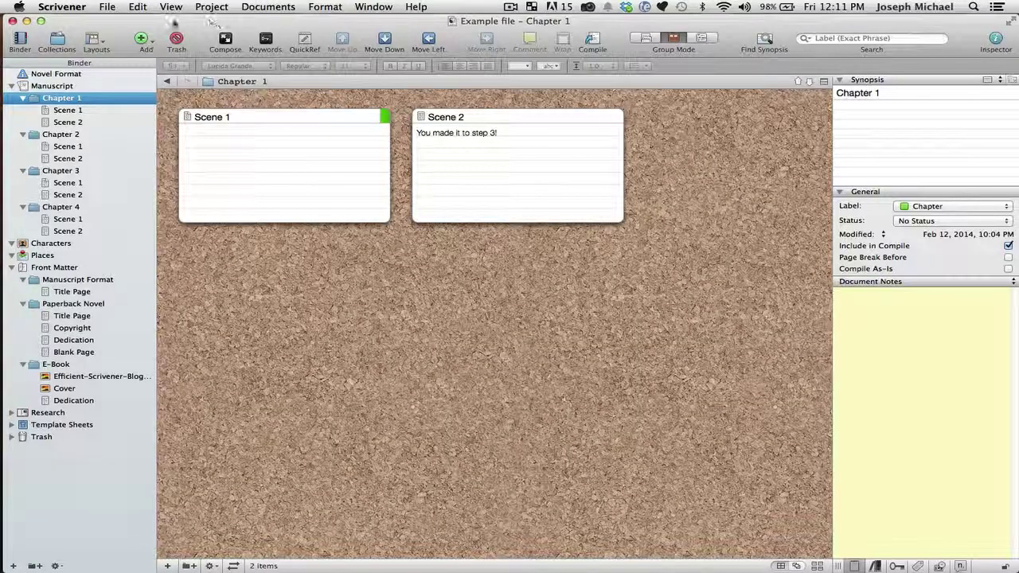
Step: Set up a compile of the project for ePub eBook output, including the cover image
{"action": "left_click", "coordinate": [107, 6]}
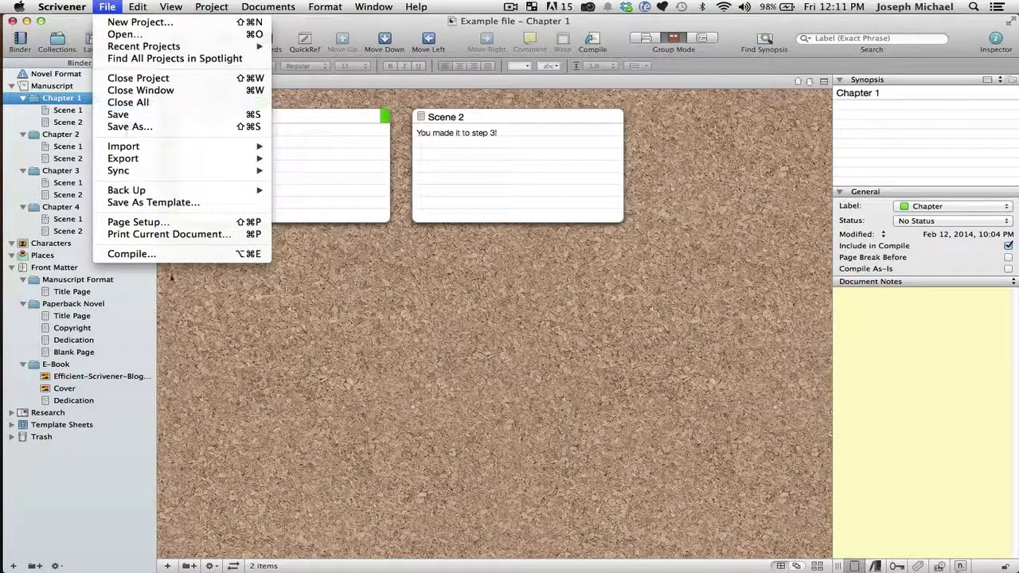
{"action": "left_click", "coordinate": [163, 255]}
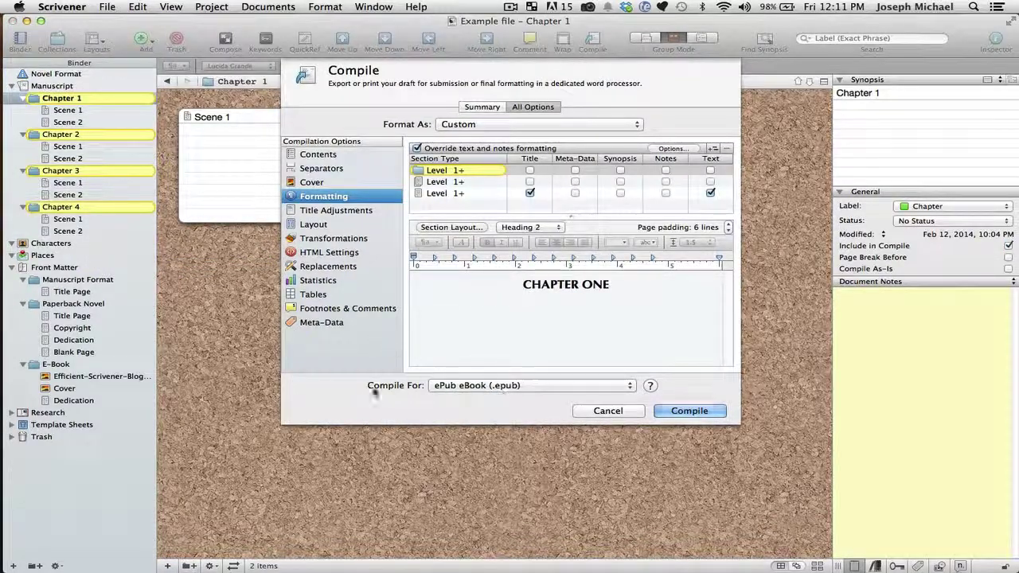
{"action": "left_click", "coordinate": [513, 387]}
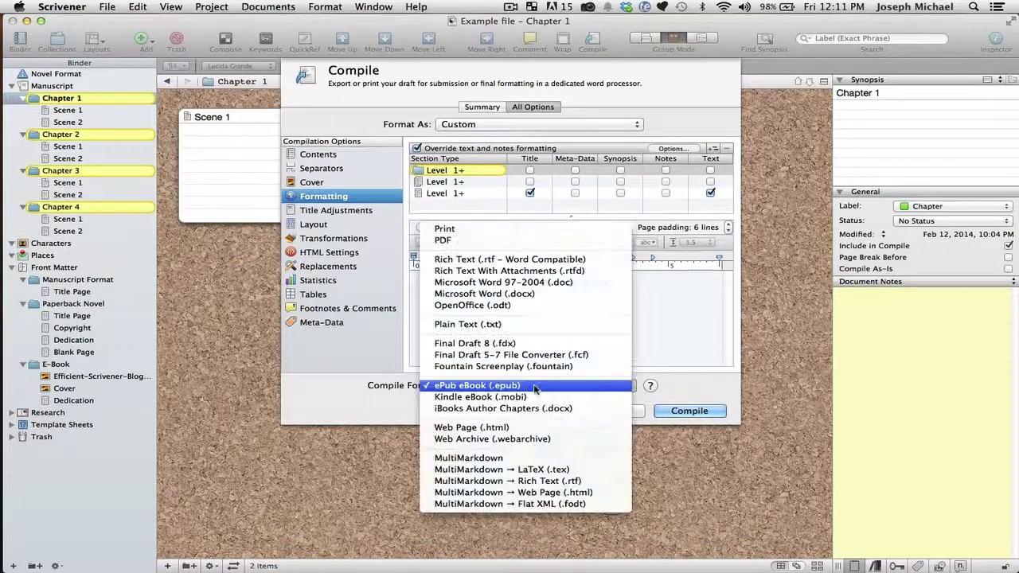
{"action": "left_click", "coordinate": [462, 387]}
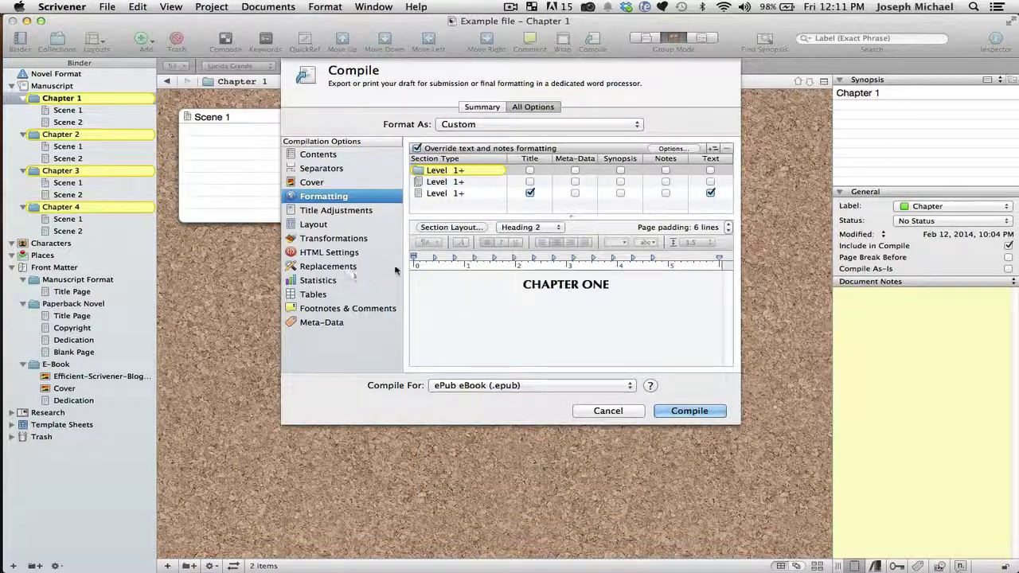
{"action": "left_click", "coordinate": [314, 183]}
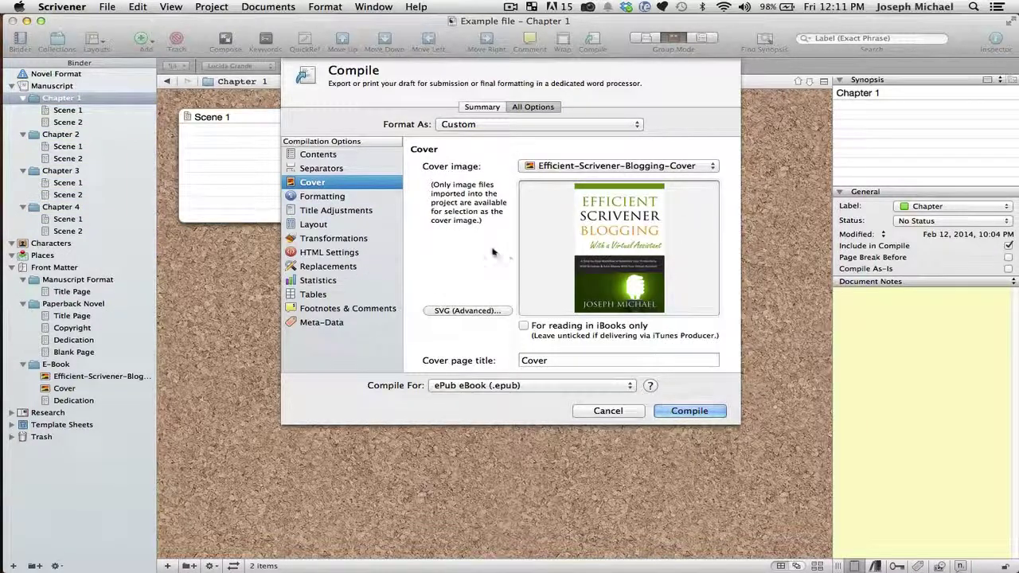
Step: Compile and export the ePub to the Desktop as 'Paperback level 1-2-9.5.epub'
{"action": "left_click", "coordinate": [689, 411]}
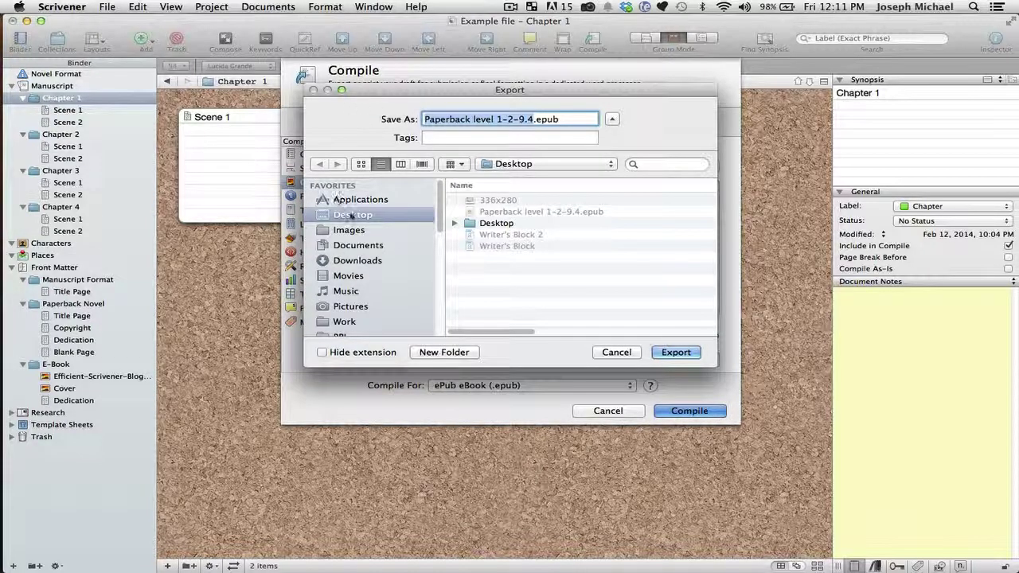
{"action": "left_click", "coordinate": [532, 119]}
{"action": "key", "text": "BackSpace"}
{"action": "key", "text": "BackSpace"}
{"action": "type", "text": ".5"}
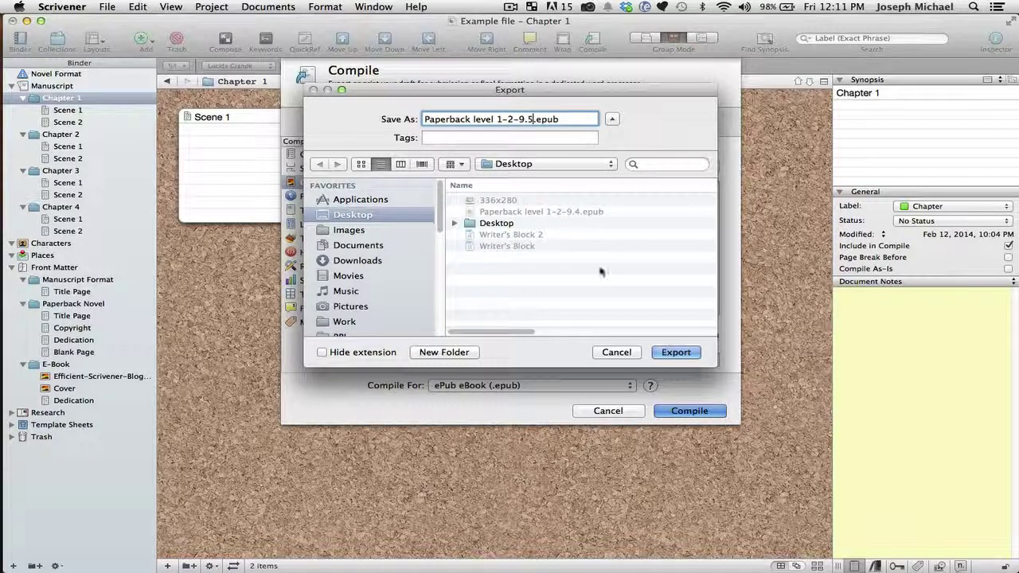
{"action": "left_click", "coordinate": [676, 353]}
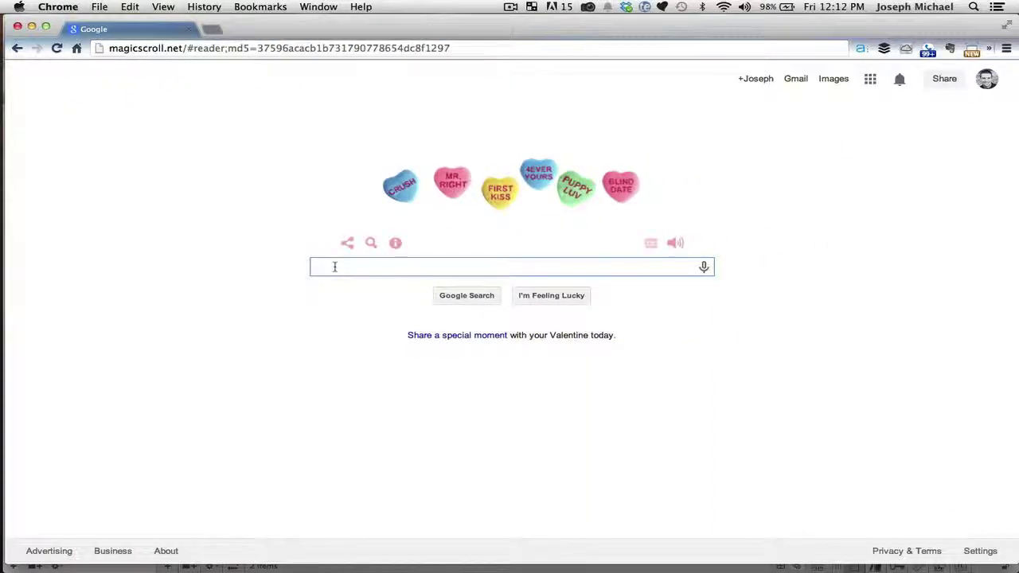
Step: Search Google for magicscroll.net and open the MagicScroll eBook Reader site
{"action": "type", "text": "magi"}
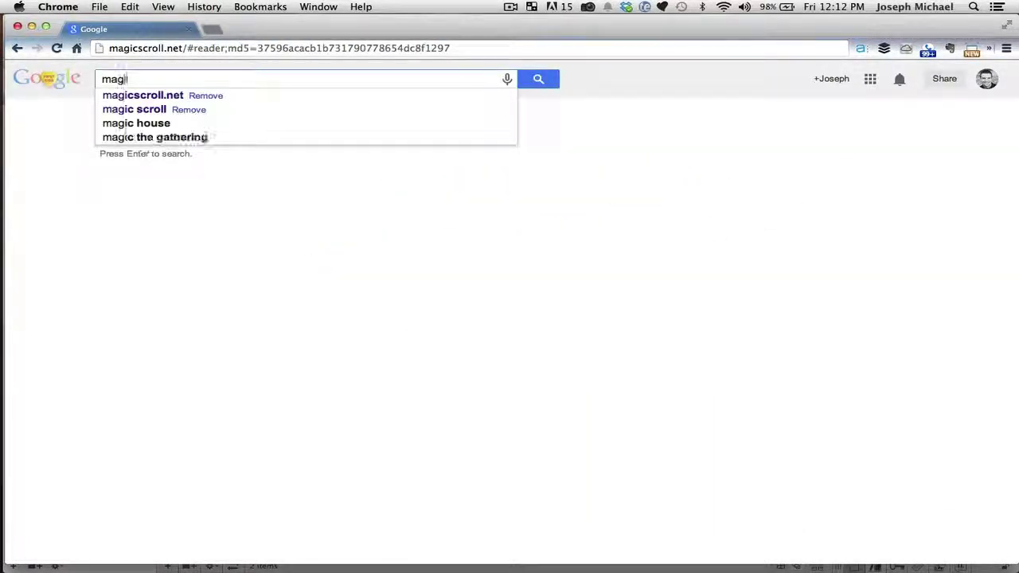
{"action": "type", "text": "cscr"}
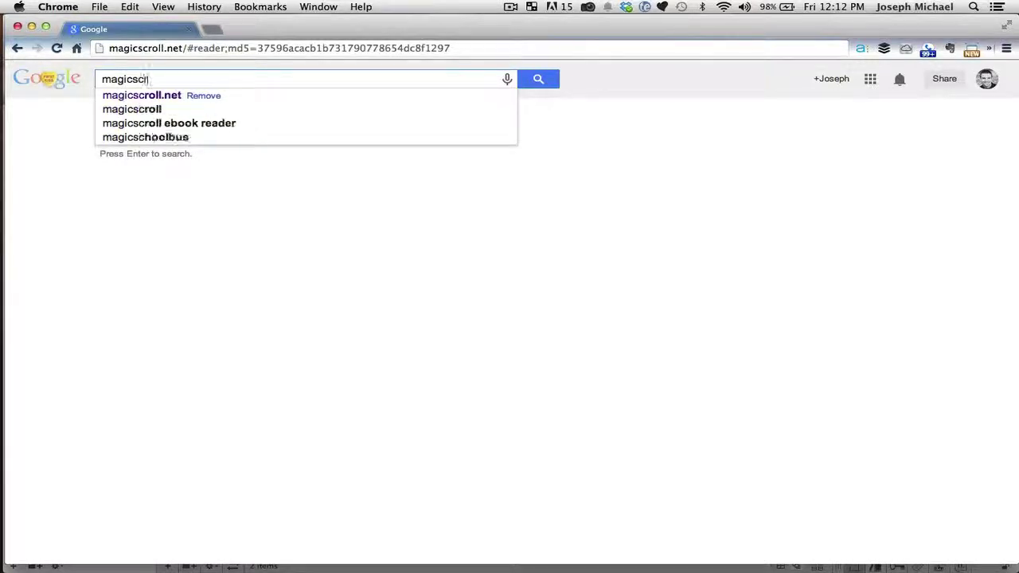
{"action": "type", "text": "oll.net"}
{"action": "key", "text": "Return"}
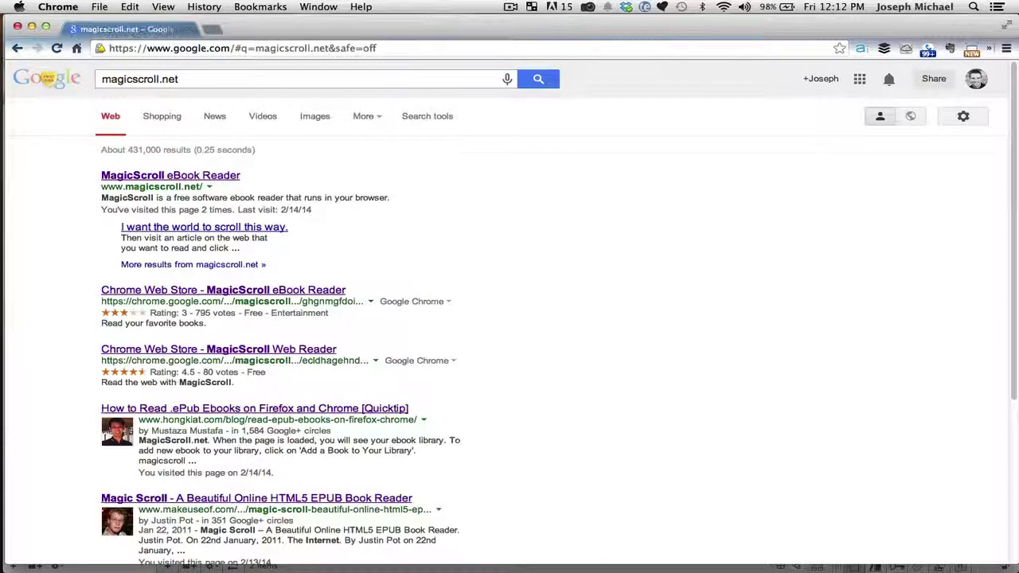
{"action": "left_click", "coordinate": [150, 177]}
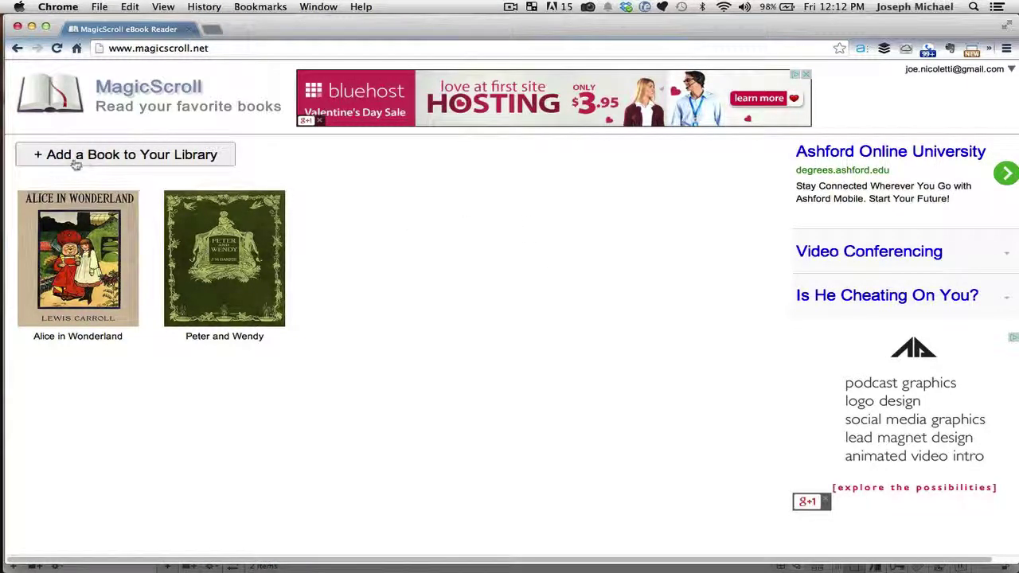
Step: Add 'Paperback level 1-2-9.5.epub' from the Desktop to the library and open it at its cover
{"action": "left_click", "coordinate": [84, 159]}
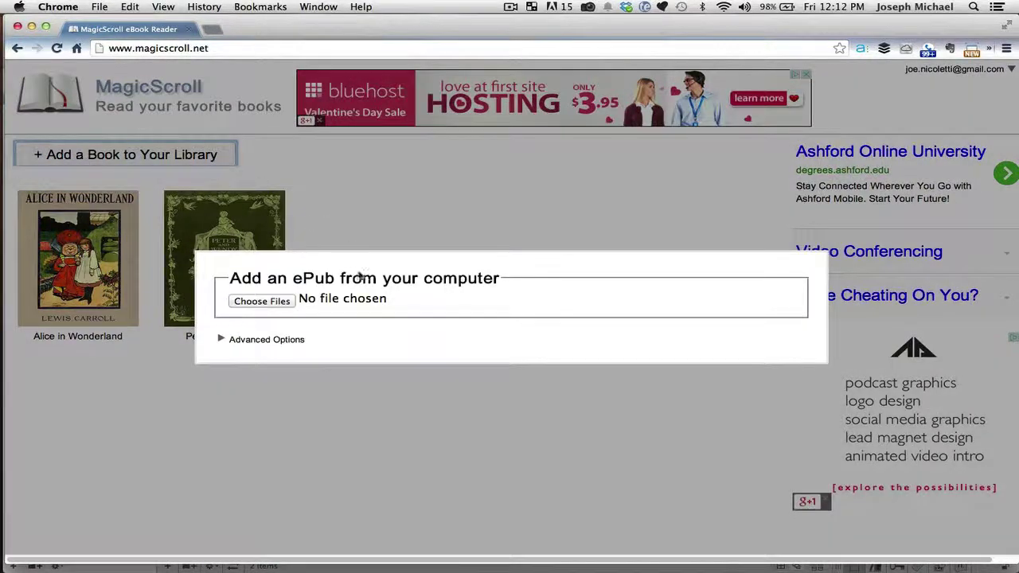
{"action": "left_click", "coordinate": [283, 306]}
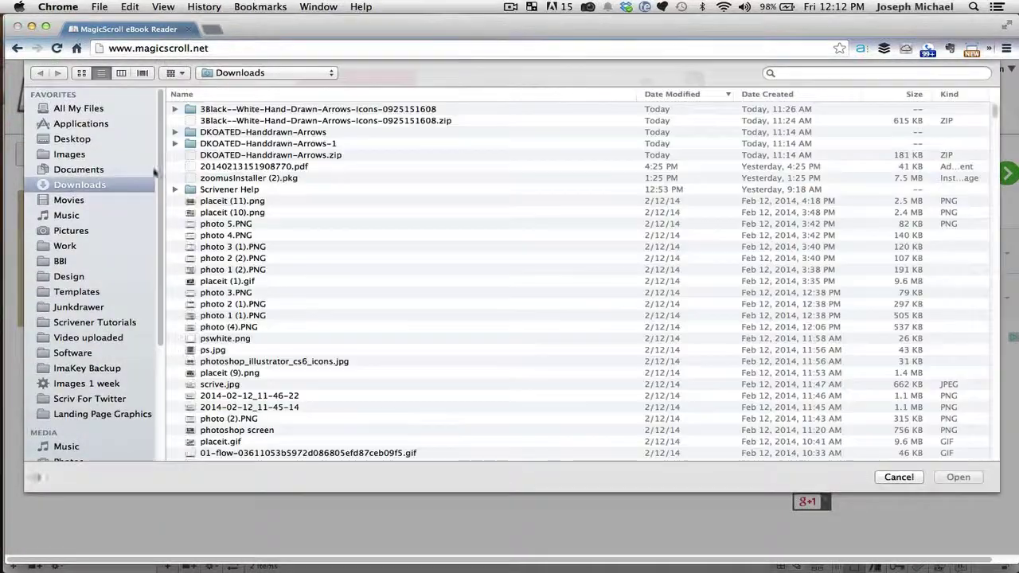
{"action": "left_click", "coordinate": [72, 139]}
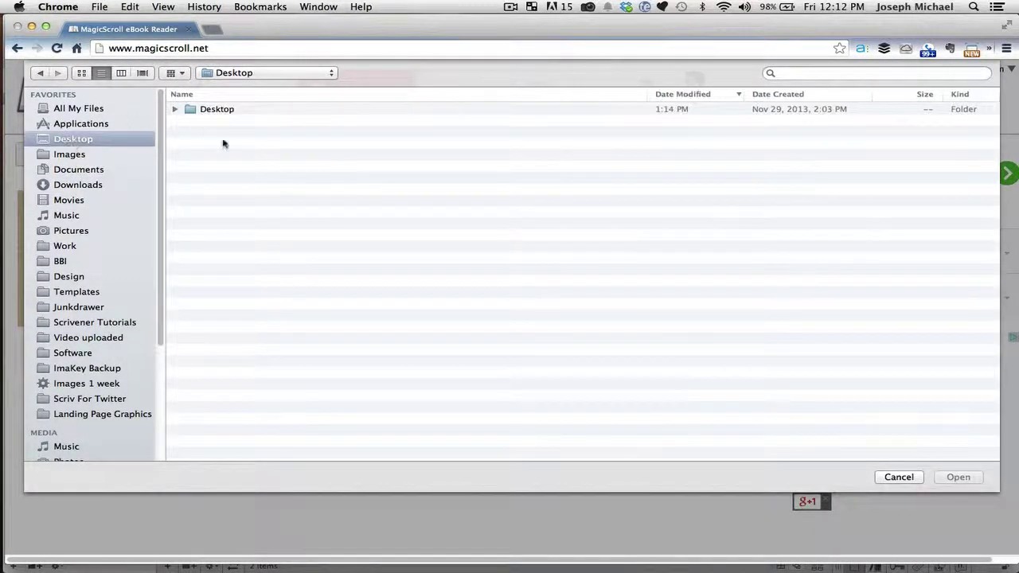
{"action": "left_click", "coordinate": [285, 111]}
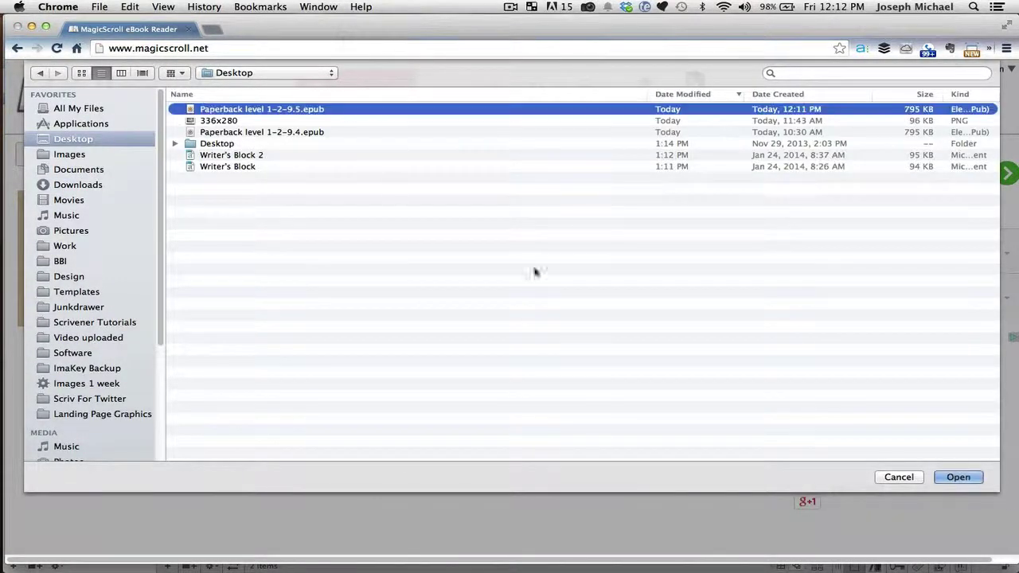
{"action": "left_click", "coordinate": [958, 477]}
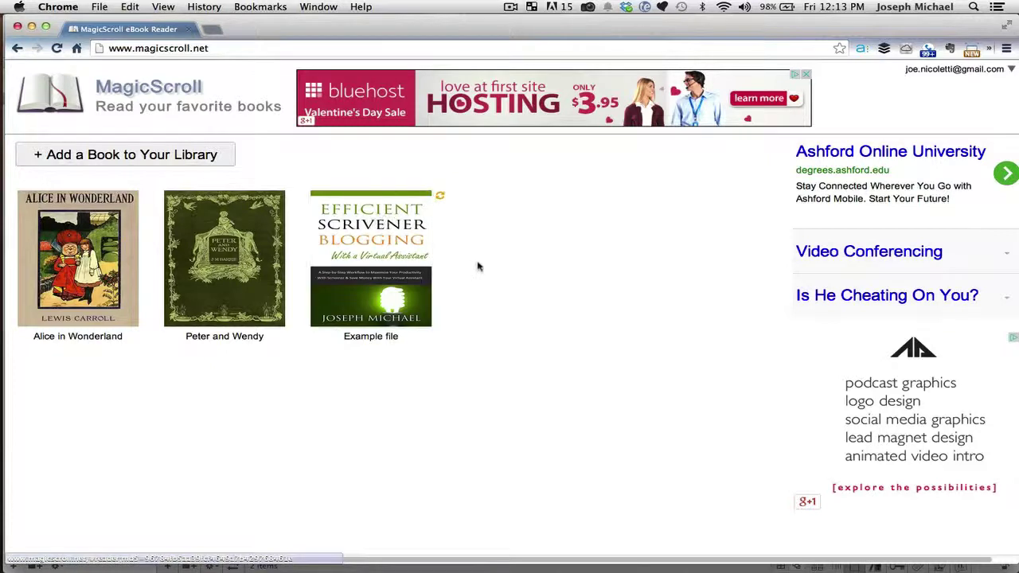
{"action": "left_click", "coordinate": [373, 243]}
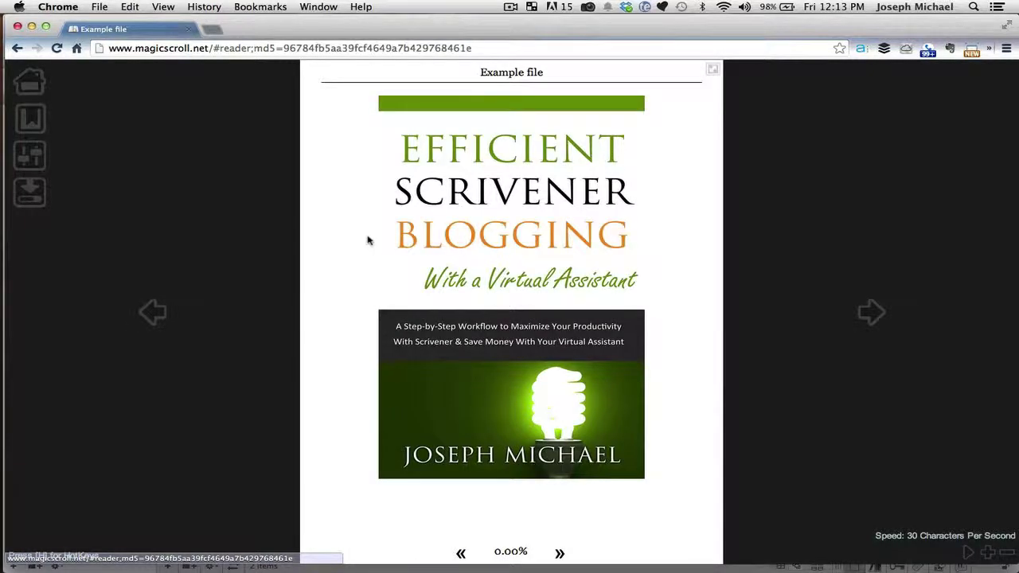
Step: Page forward from the cover through Contents and Dedication into Chapter One
{"action": "left_click", "coordinate": [873, 312]}
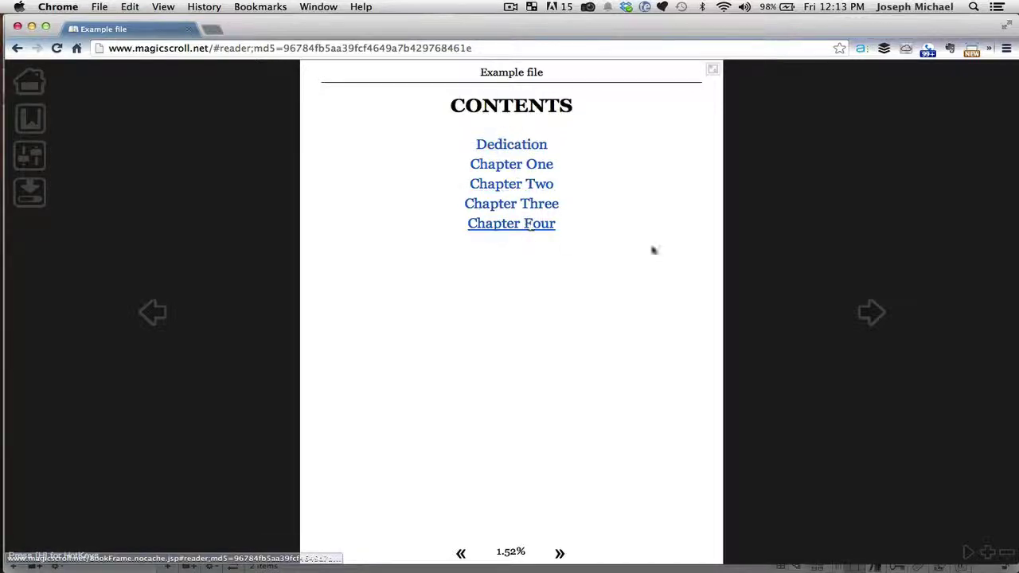
{"action": "left_click", "coordinate": [871, 312]}
{"action": "left_click", "coordinate": [871, 312]}
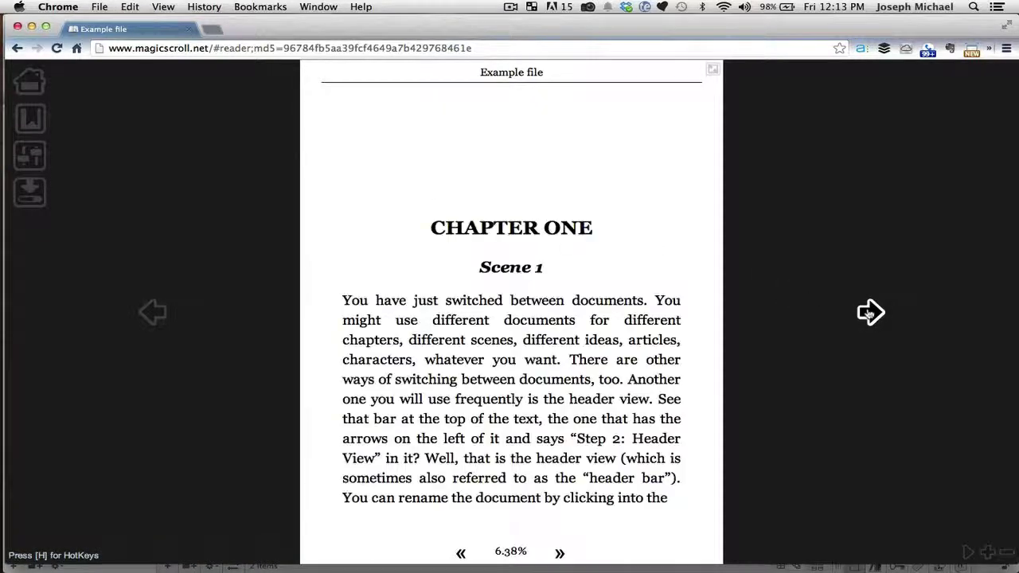
{"action": "left_click", "coordinate": [871, 313]}
{"action": "left_click", "coordinate": [871, 312]}
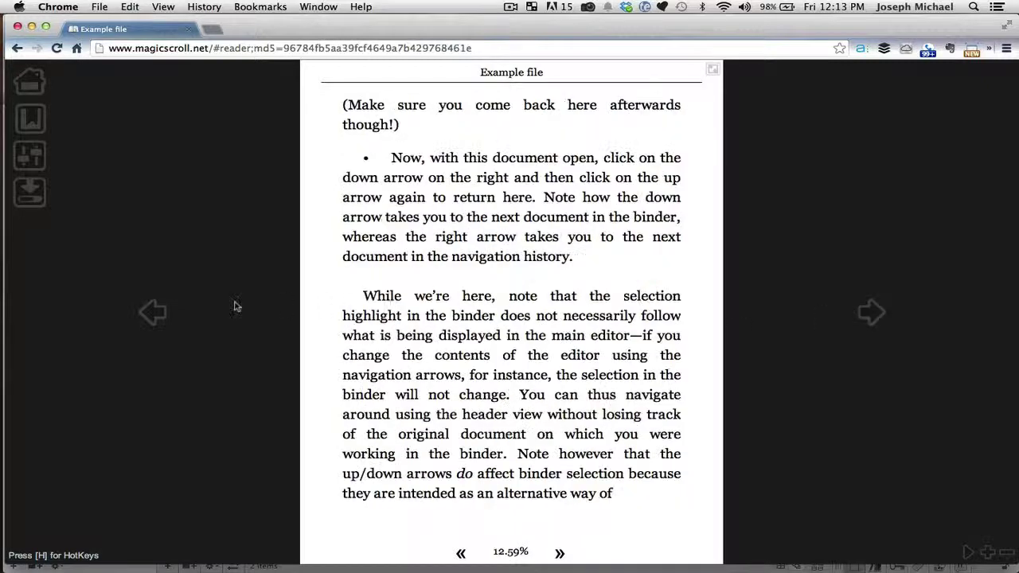
Step: Return to the start of Chapter One and show the book's table of contents
{"action": "left_click", "coordinate": [153, 312]}
{"action": "left_click", "coordinate": [152, 312]}
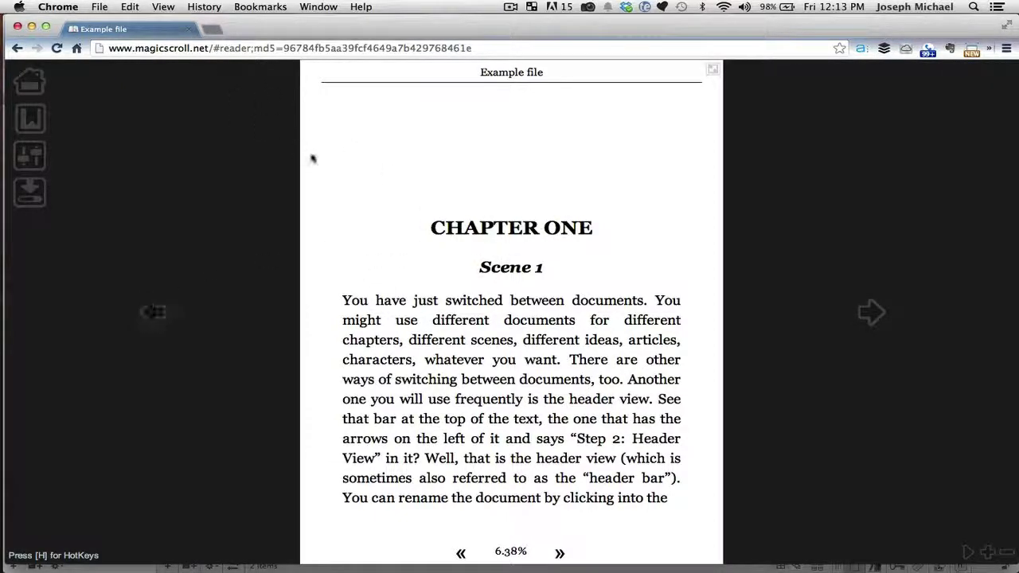
{"action": "left_click", "coordinate": [29, 119]}
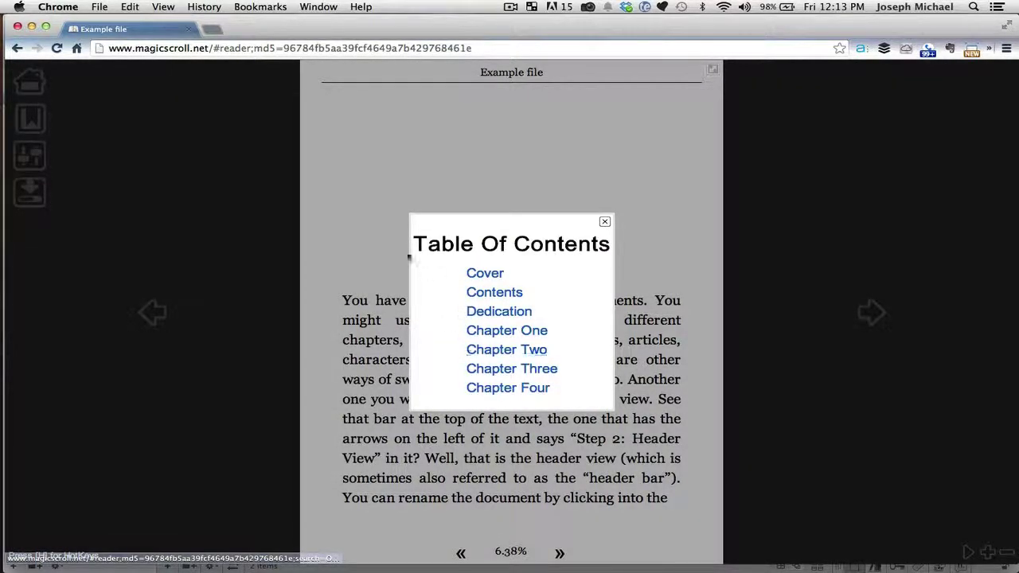
Step: Close the contents and save reader settings with the Solar Night theme and Large text
{"action": "left_click", "coordinate": [29, 129]}
{"action": "left_click", "coordinate": [30, 153]}
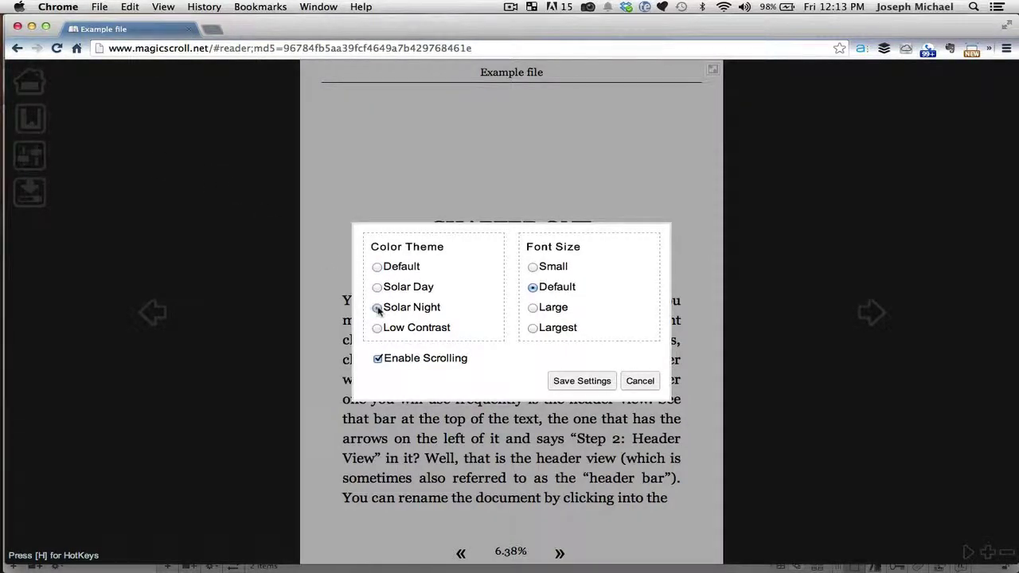
{"action": "left_click", "coordinate": [534, 308]}
{"action": "left_click", "coordinate": [584, 381]}
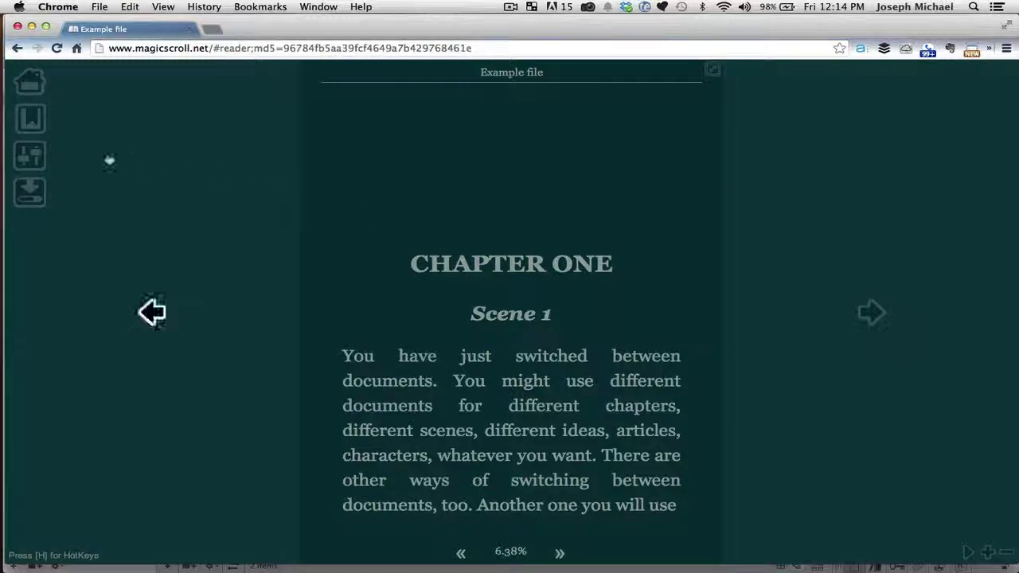
Step: Reopen the appearance settings and dismiss them unchanged
{"action": "left_click", "coordinate": [30, 156]}
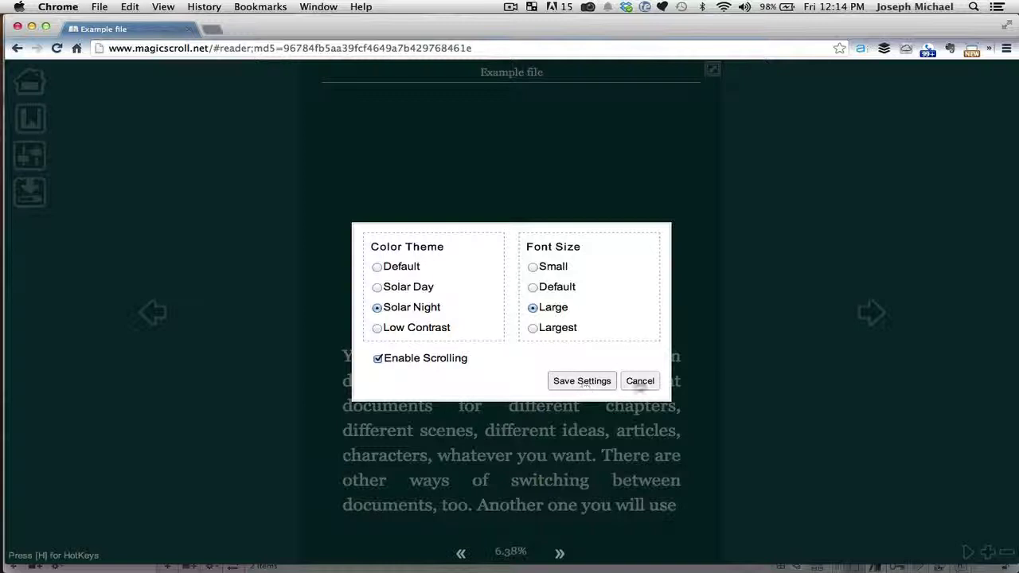
{"action": "left_click", "coordinate": [640, 380]}
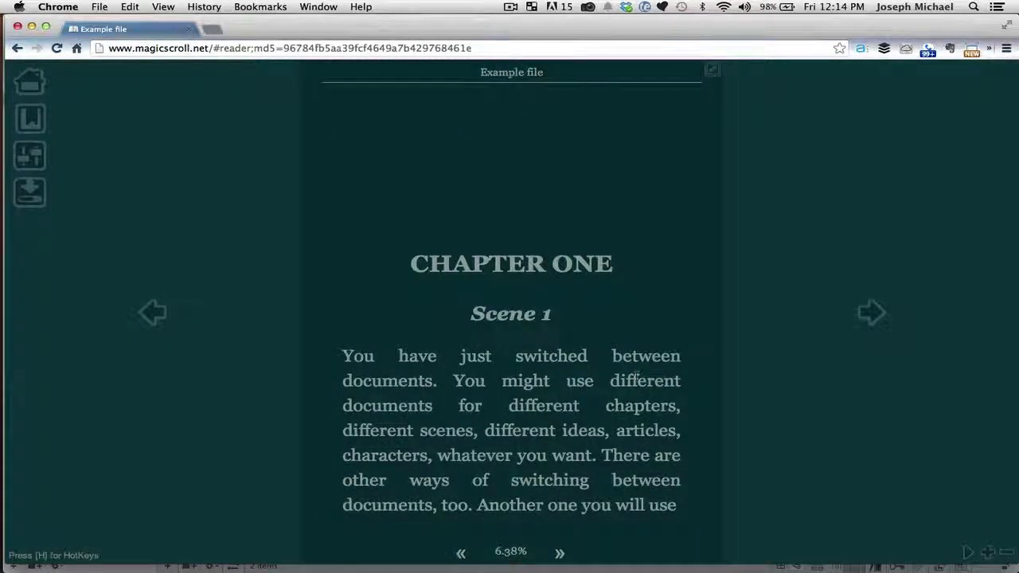
{"action": "scroll", "coordinate": [663, 409], "scroll_direction": "up", "scroll_amount": 3}
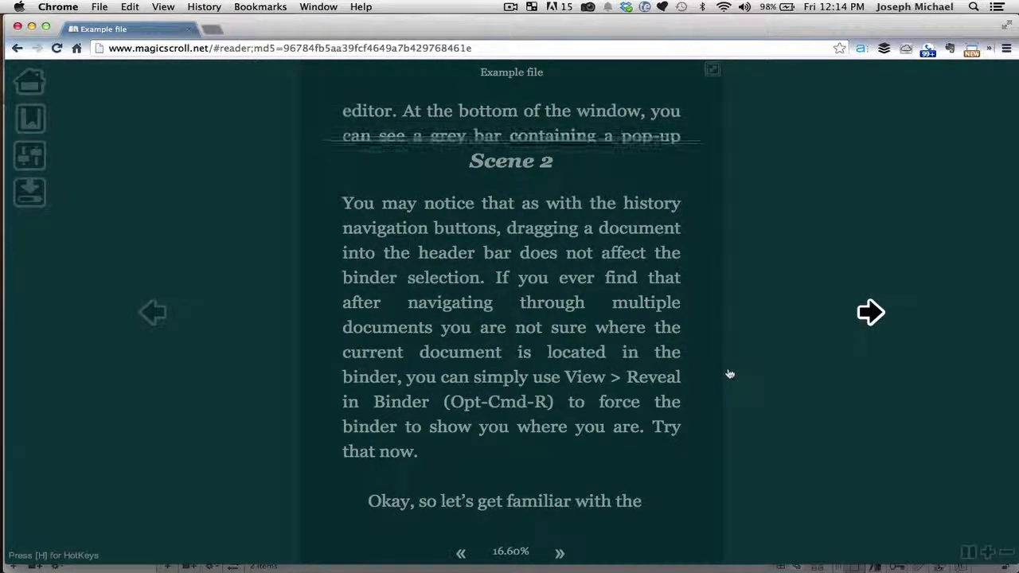
Step: Start AutoScroll and lower its speed to 30 characters per second
{"action": "left_click", "coordinate": [988, 553]}
{"action": "left_click", "coordinate": [1005, 554]}
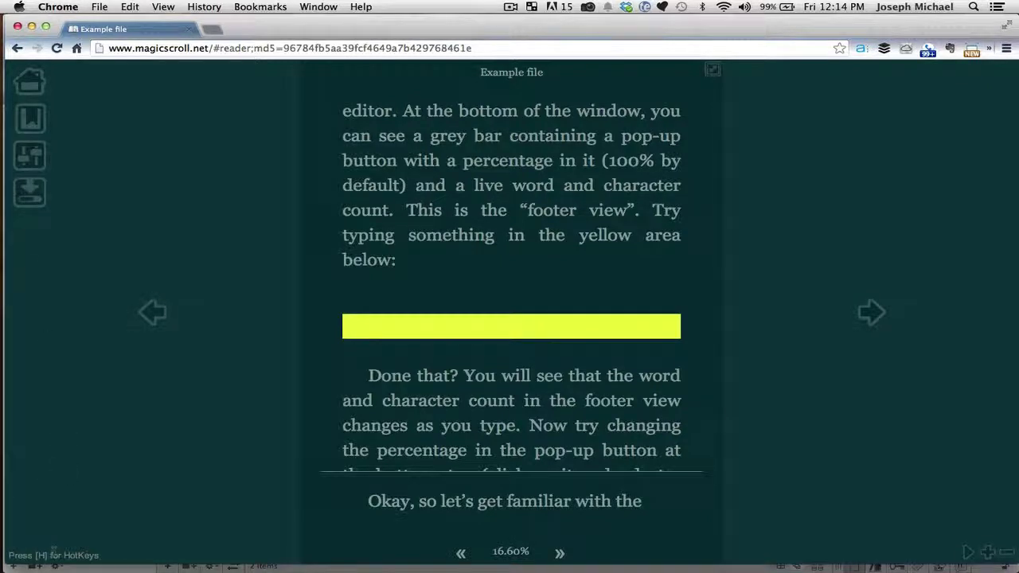
{"action": "key", "text": "h"}
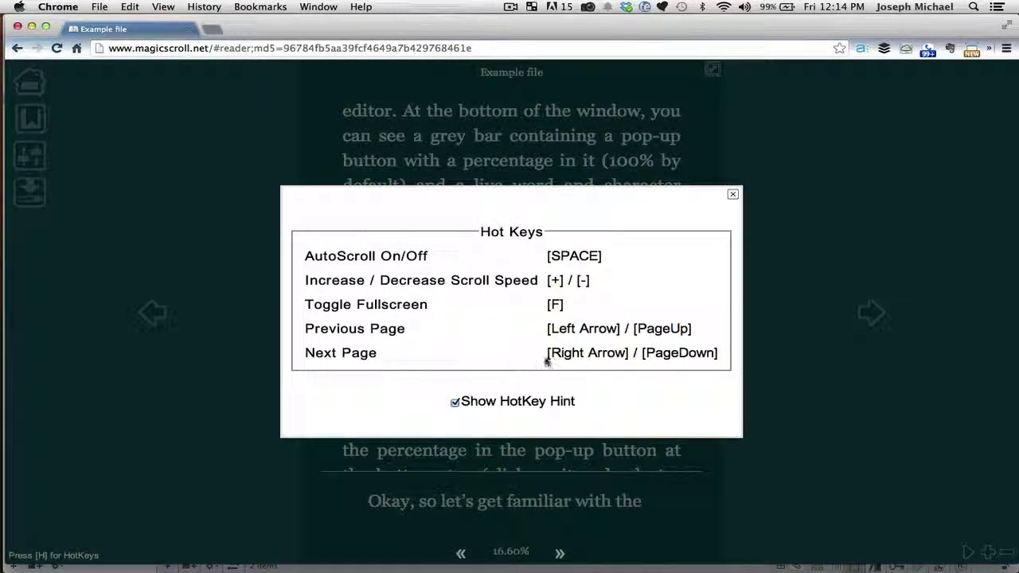
{"action": "key", "text": "Escape"}
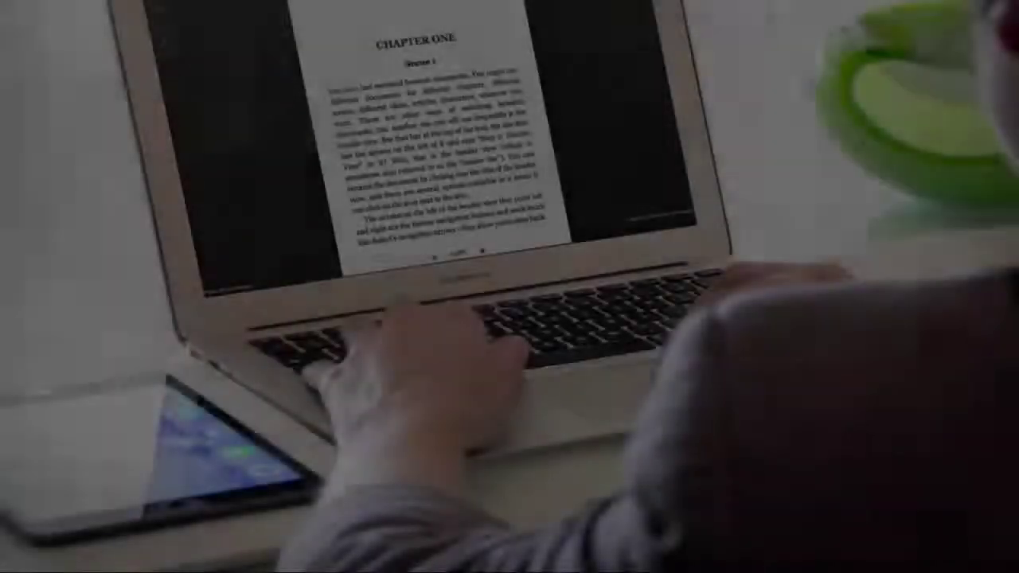